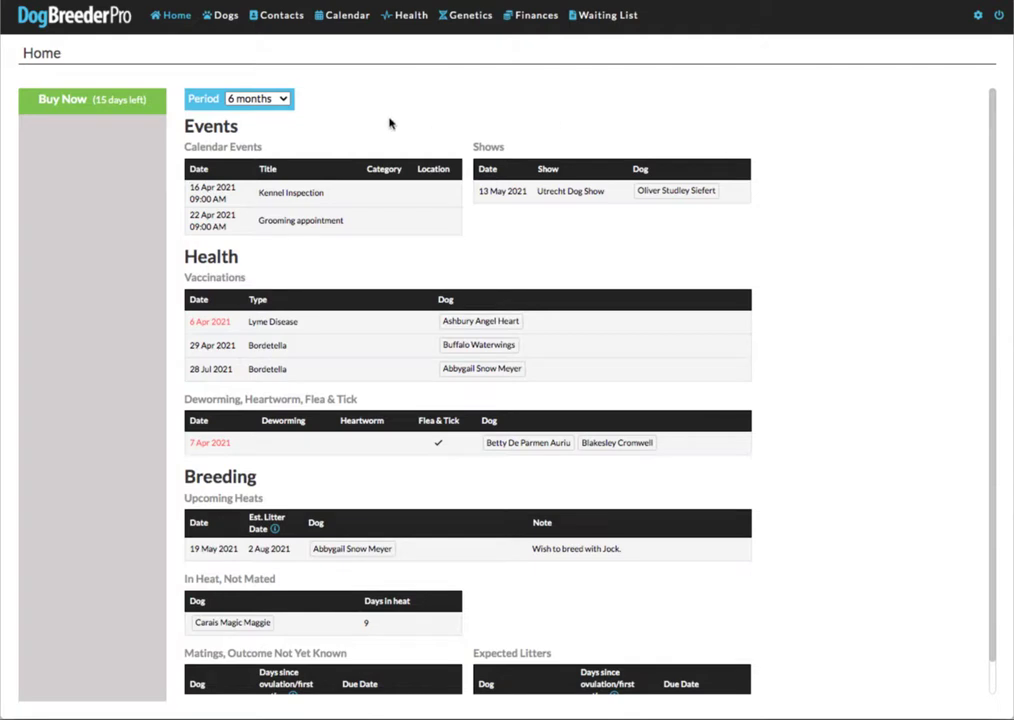
Step: Open the genetic forecast and set the sire's A (Agouti) gene to a a and K (Black) to Ky Ky
click(475, 27)
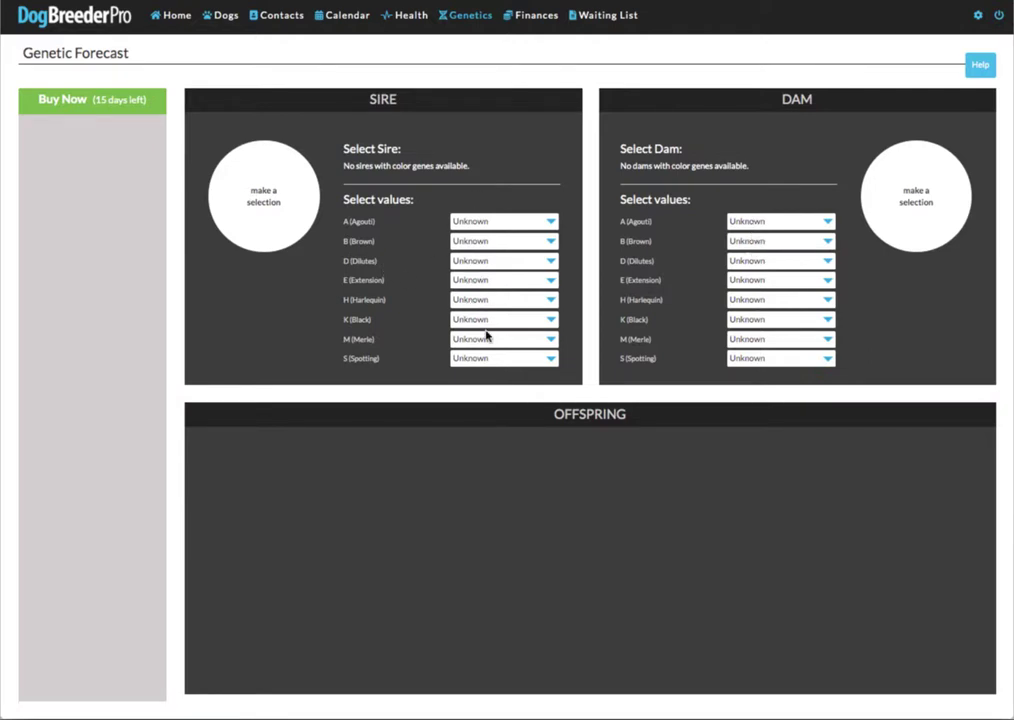
click(518, 222)
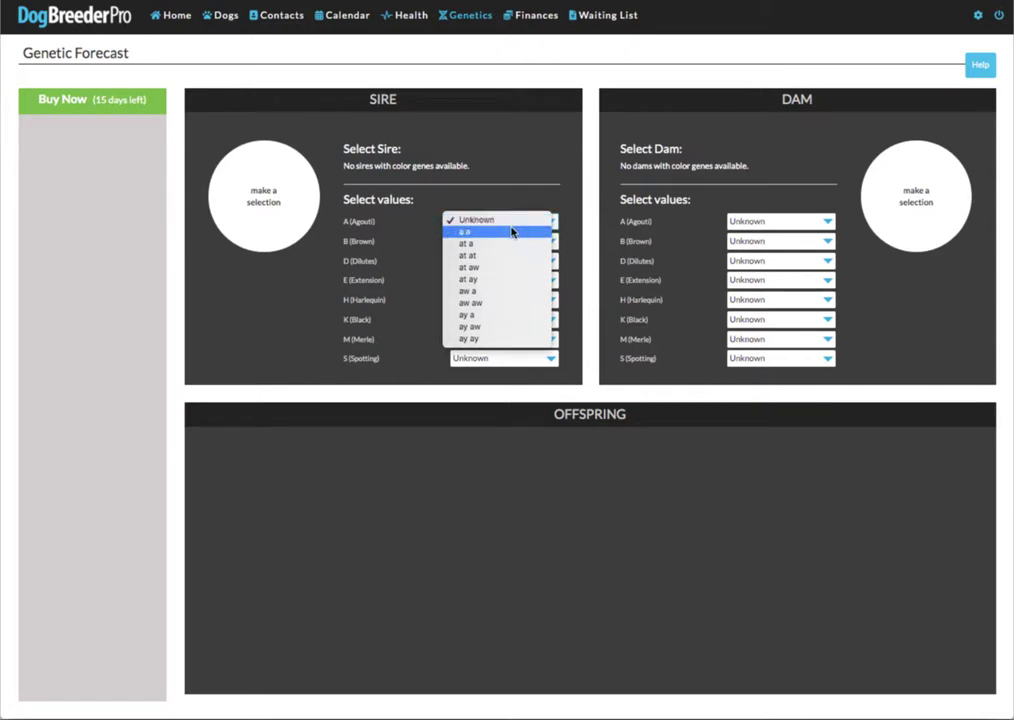
click(512, 232)
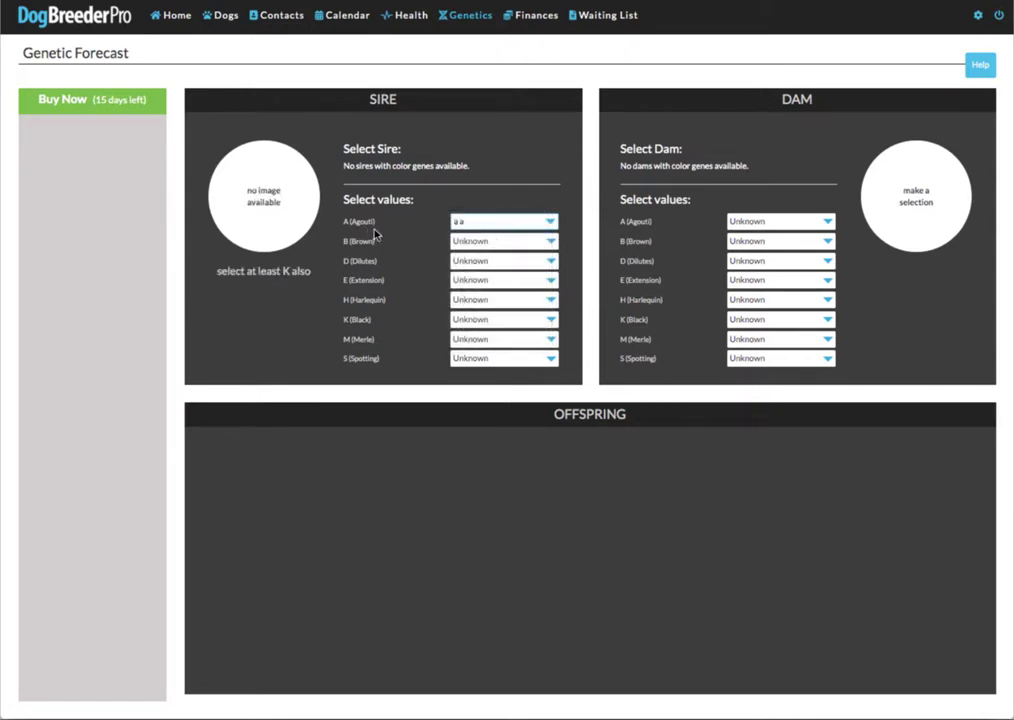
click(467, 322)
click(470, 377)
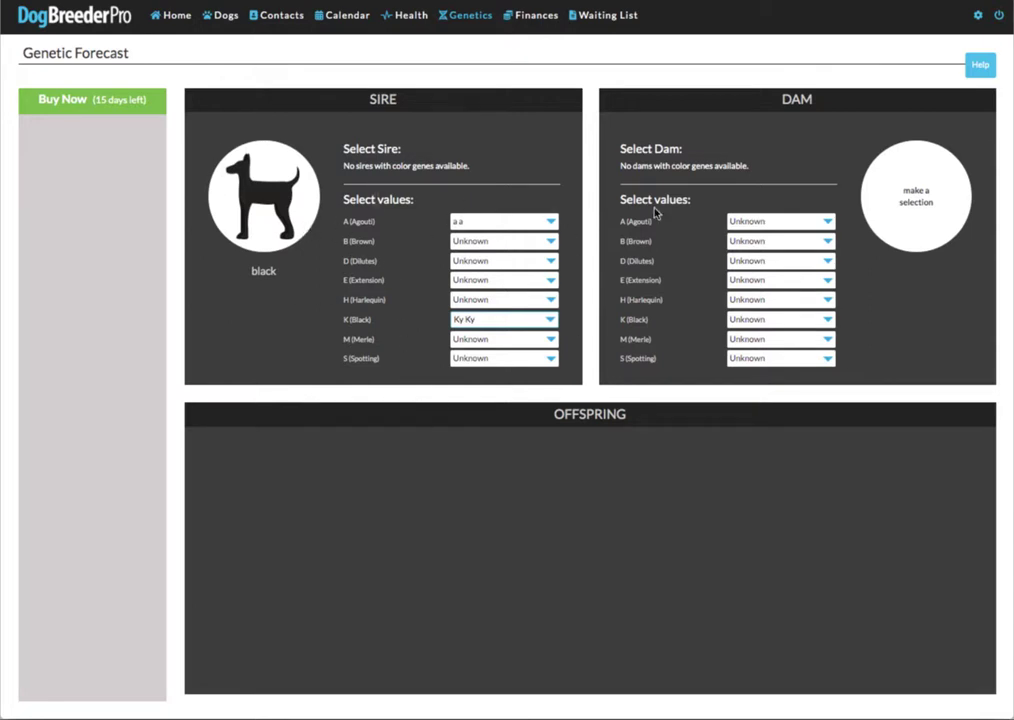
Step: Set the dam's A (Agouti) gene to at ay and K (Black) to Ky Ky
click(751, 221)
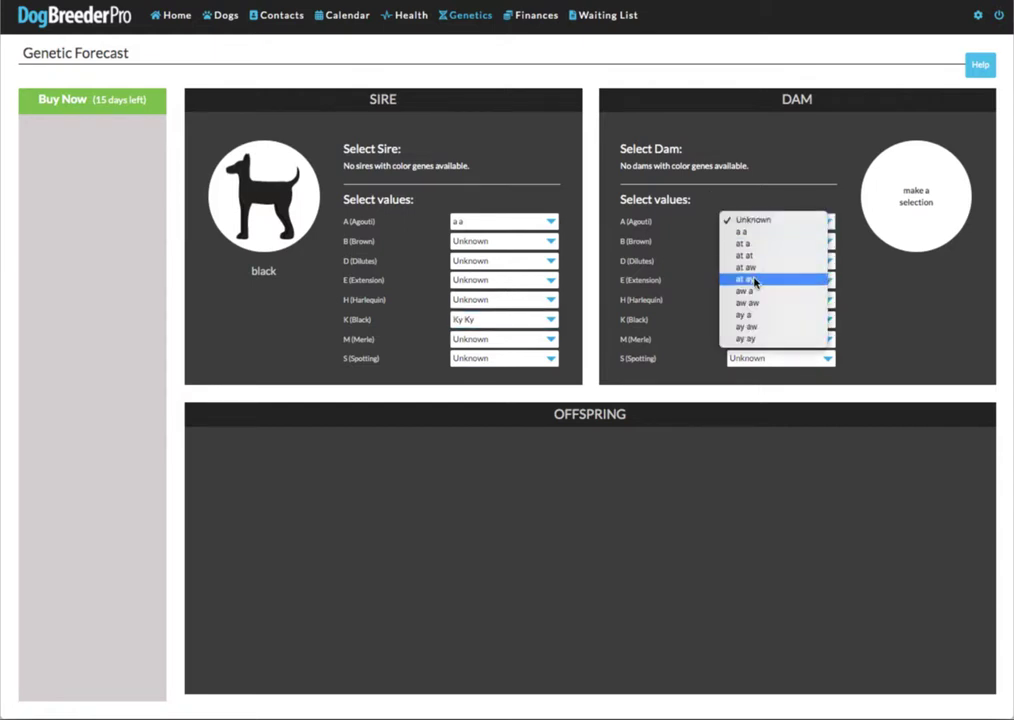
click(755, 280)
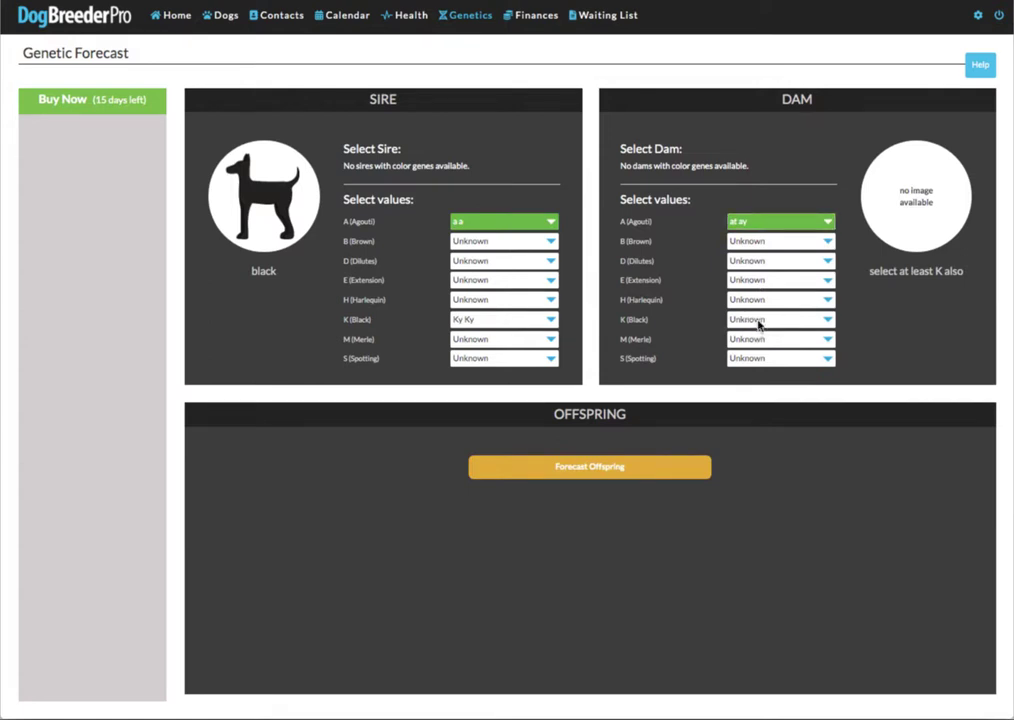
click(759, 322)
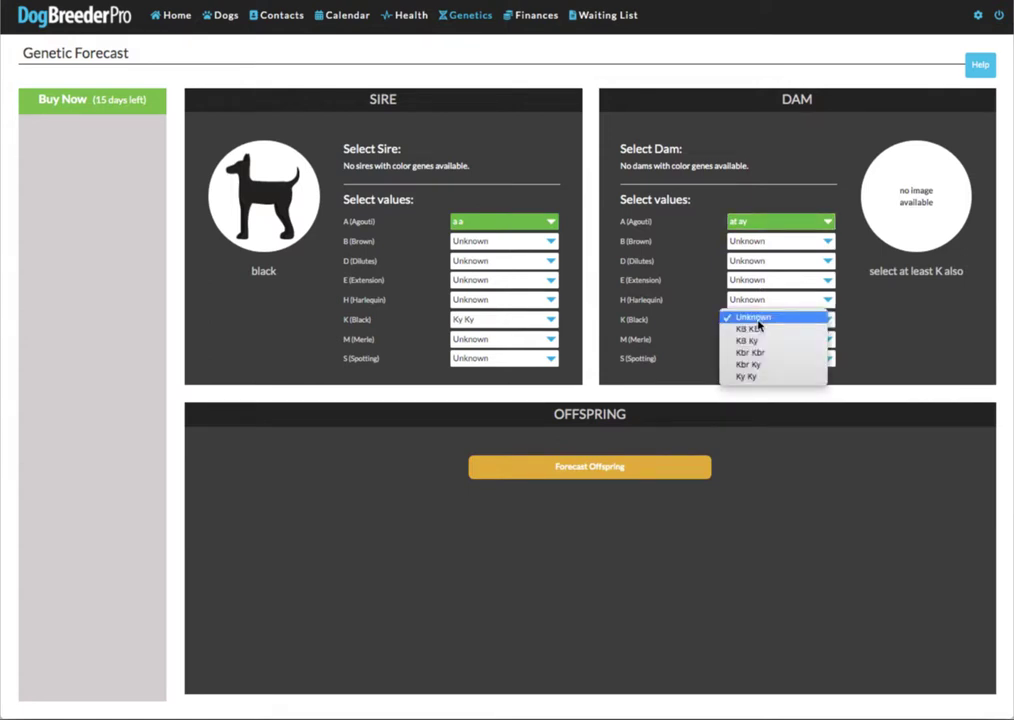
click(760, 378)
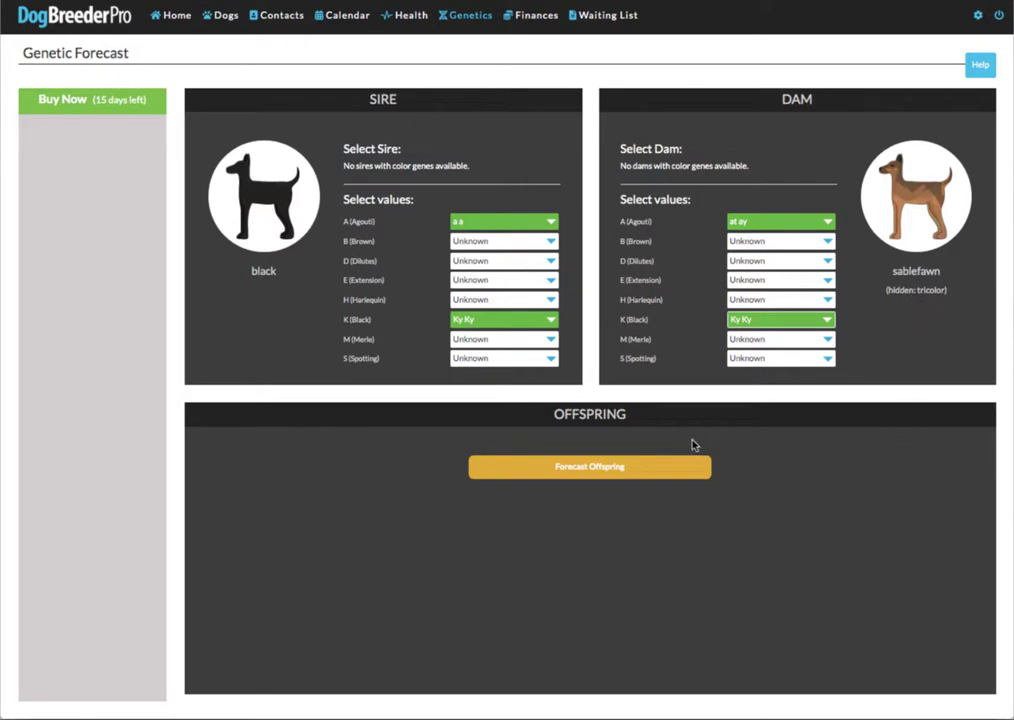
Step: Forecast the offspring of the selected sire and dam genes and review the predicted coat colors
click(587, 476)
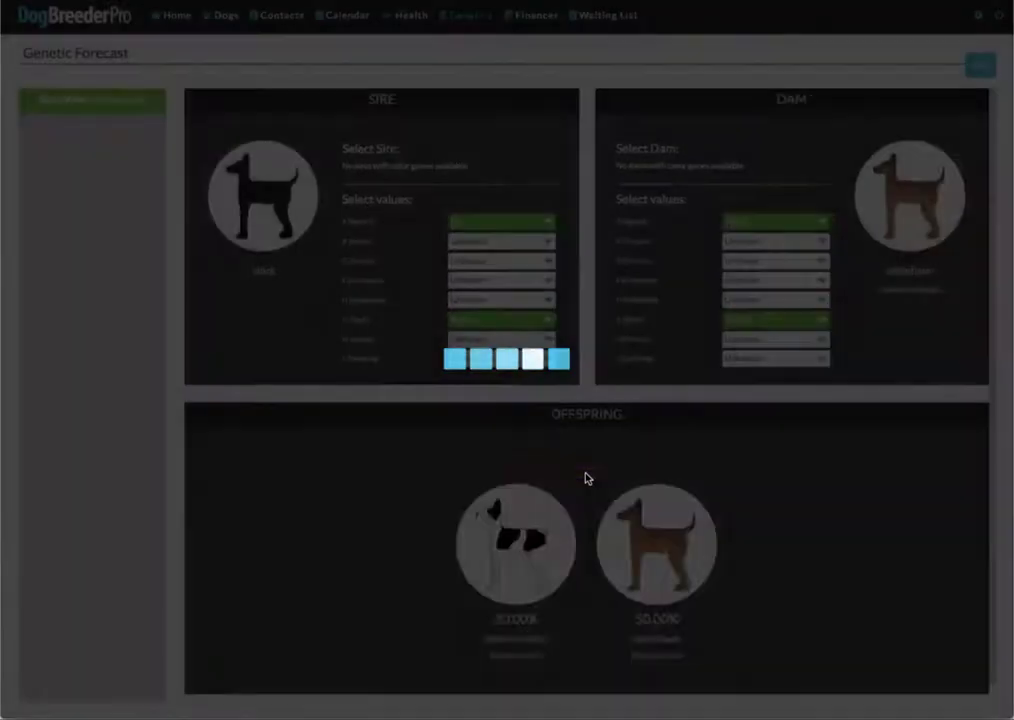
scroll(586, 476, down, 1)
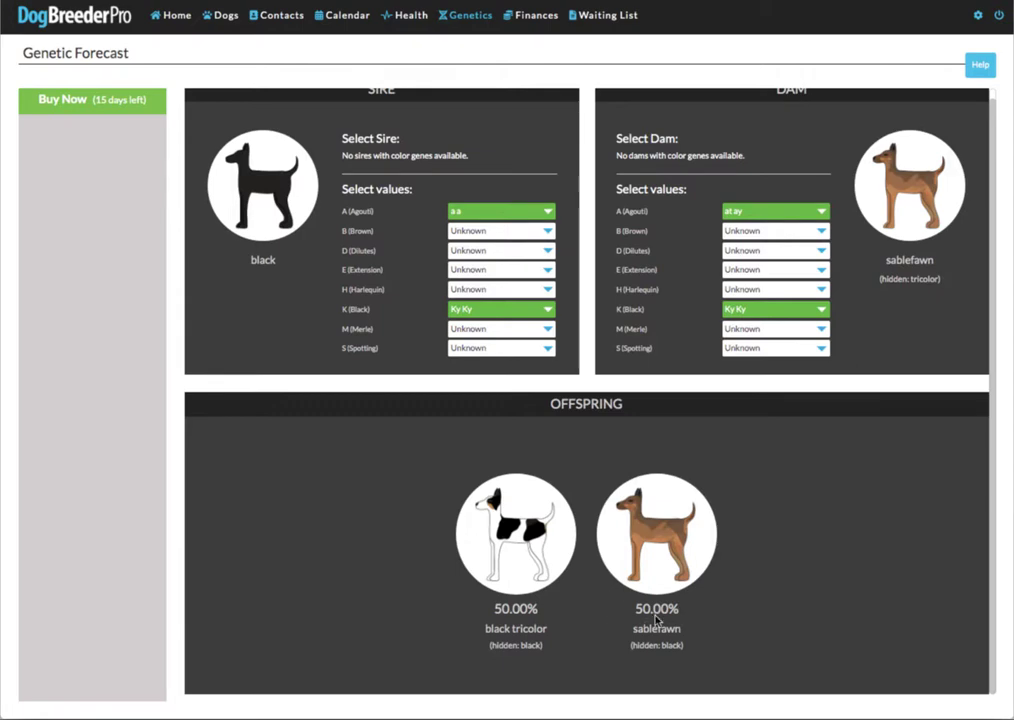
scroll(628, 481, up, 1)
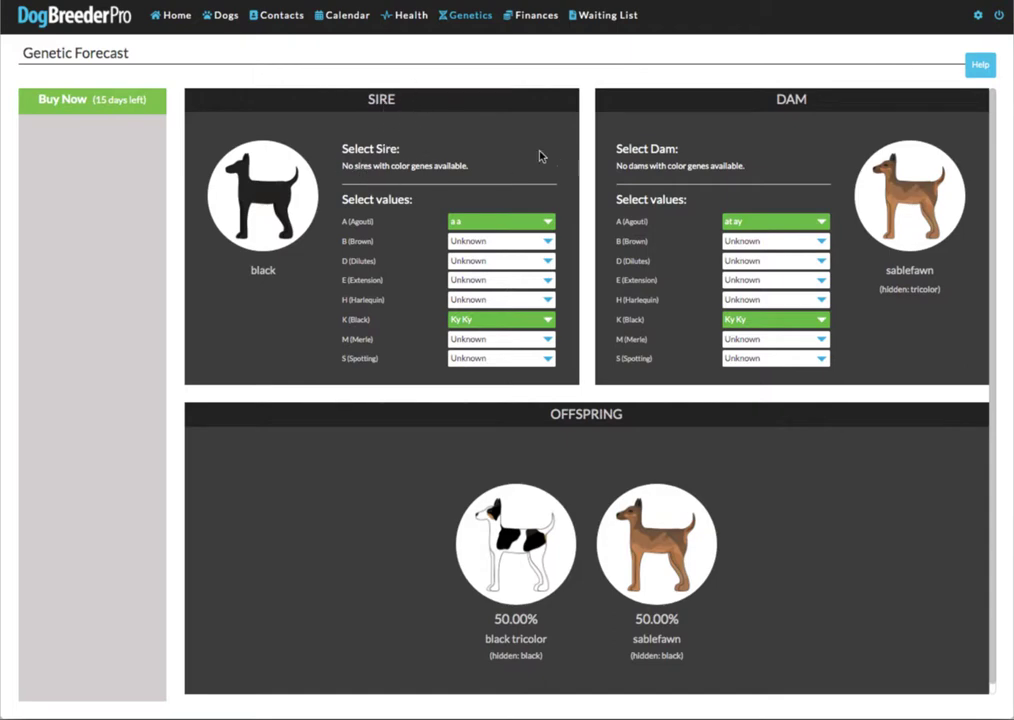
Step: Open the coat color genetic data of the dog Abbygail Snow Meyer
click(225, 22)
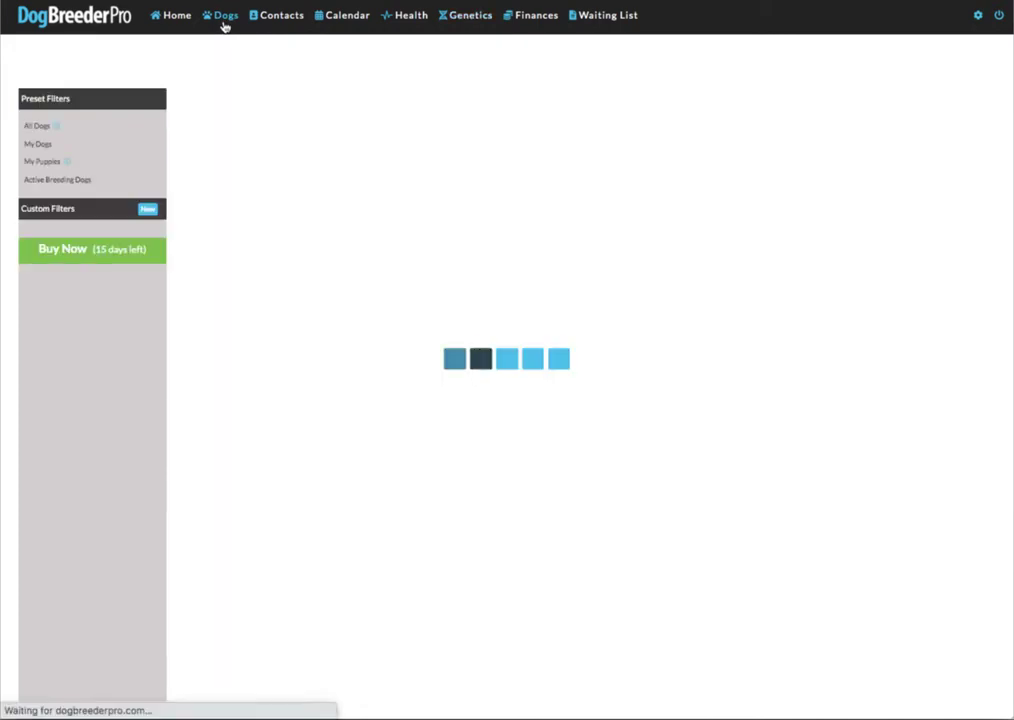
click(287, 119)
click(139, 206)
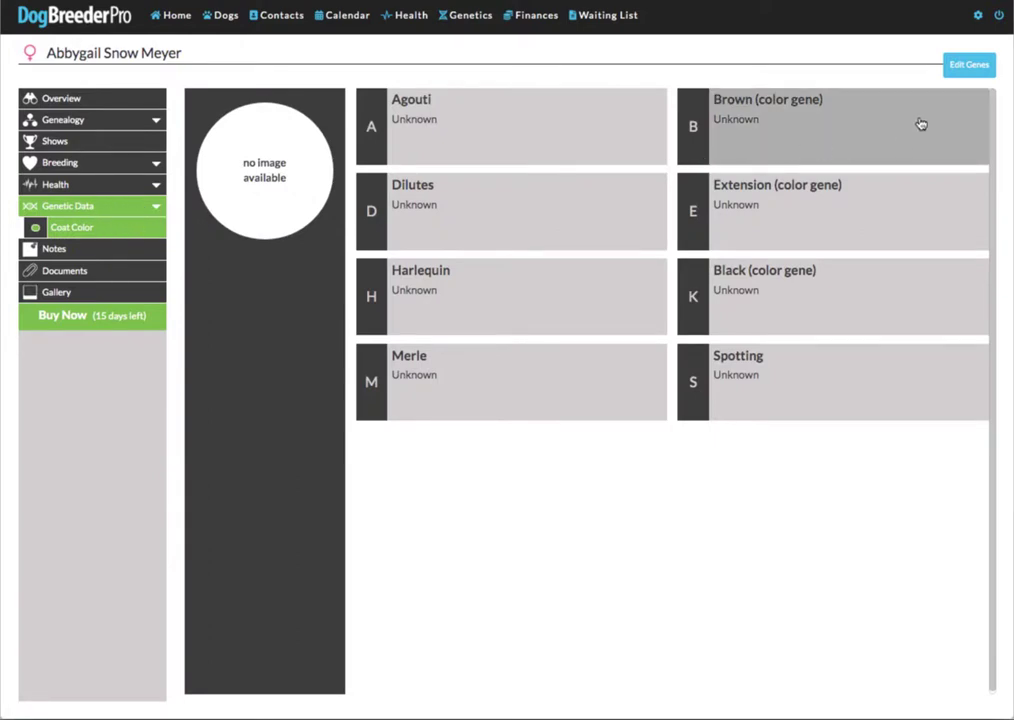
Step: Edit Abbygail Snow Meyer's genome, setting A (Agouti) to at ay and K (Black) to Ky Ky, and save it
click(966, 66)
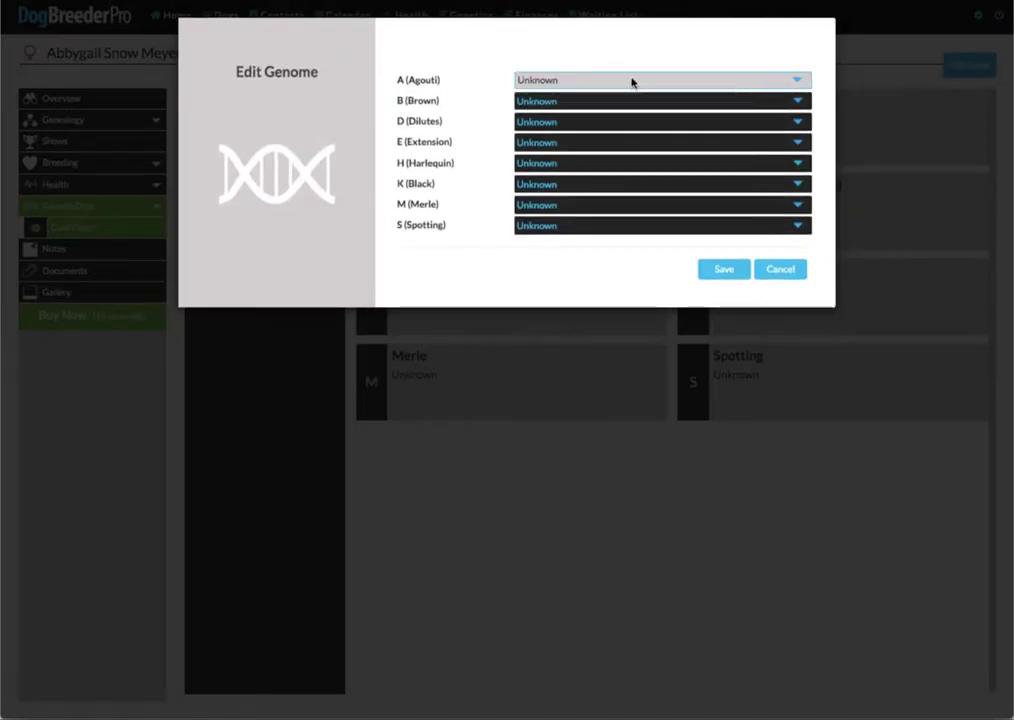
click(631, 82)
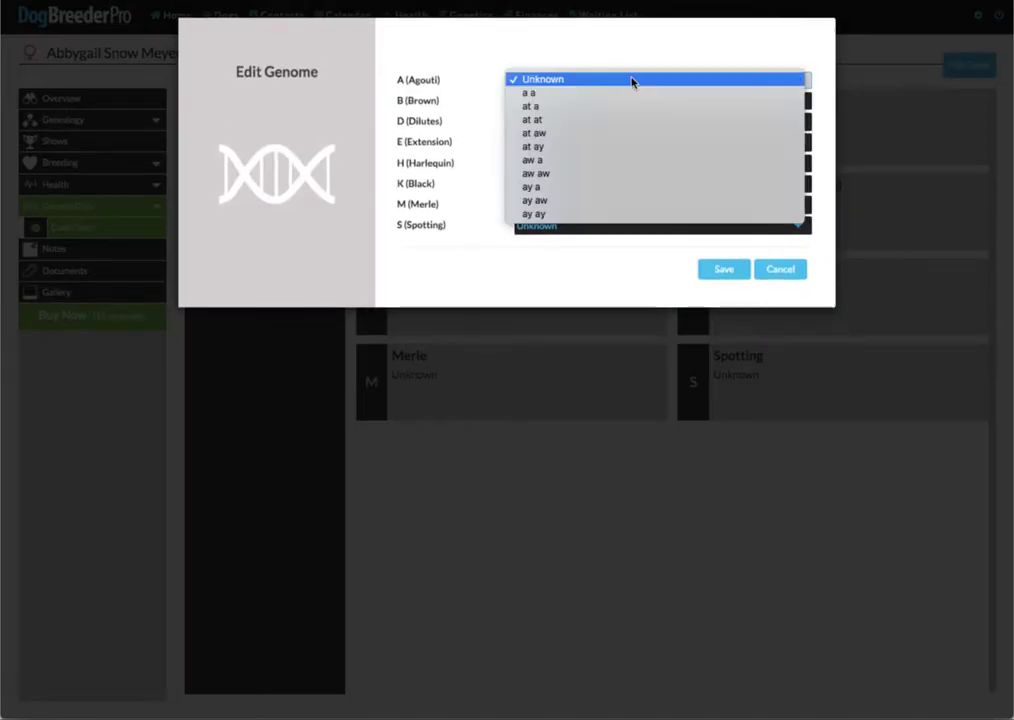
click(592, 148)
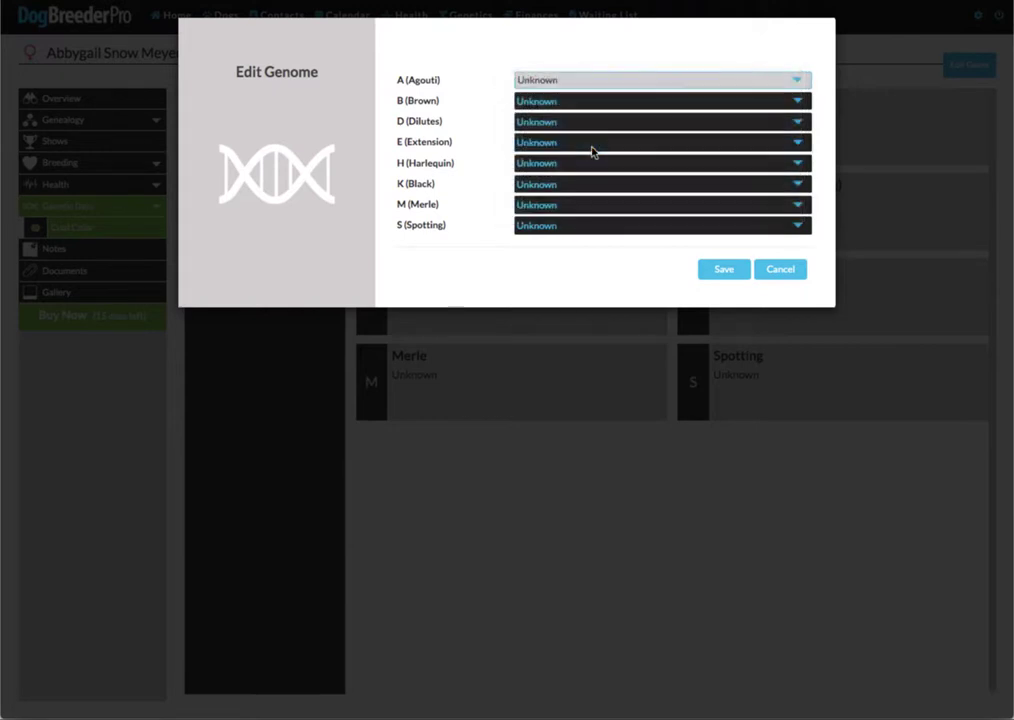
click(550, 183)
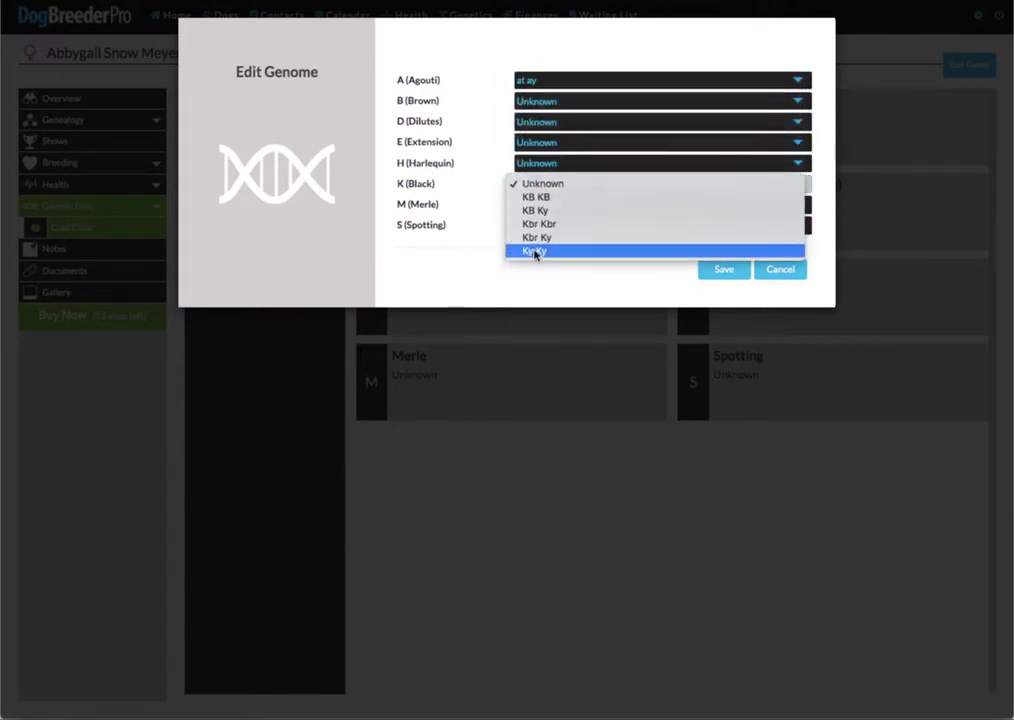
click(534, 251)
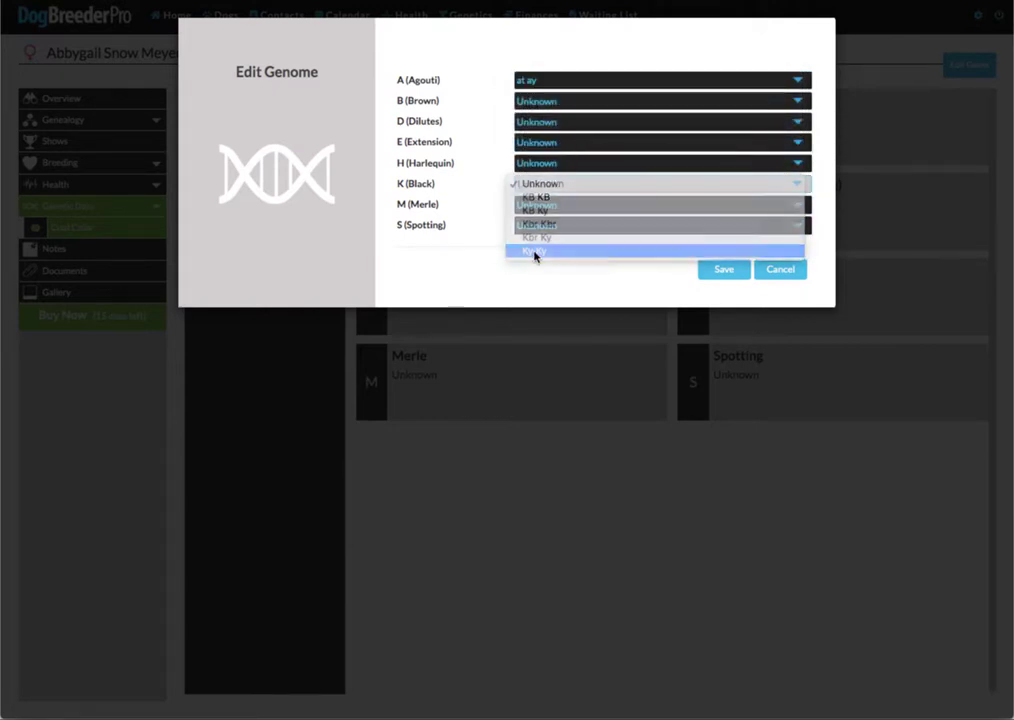
click(726, 277)
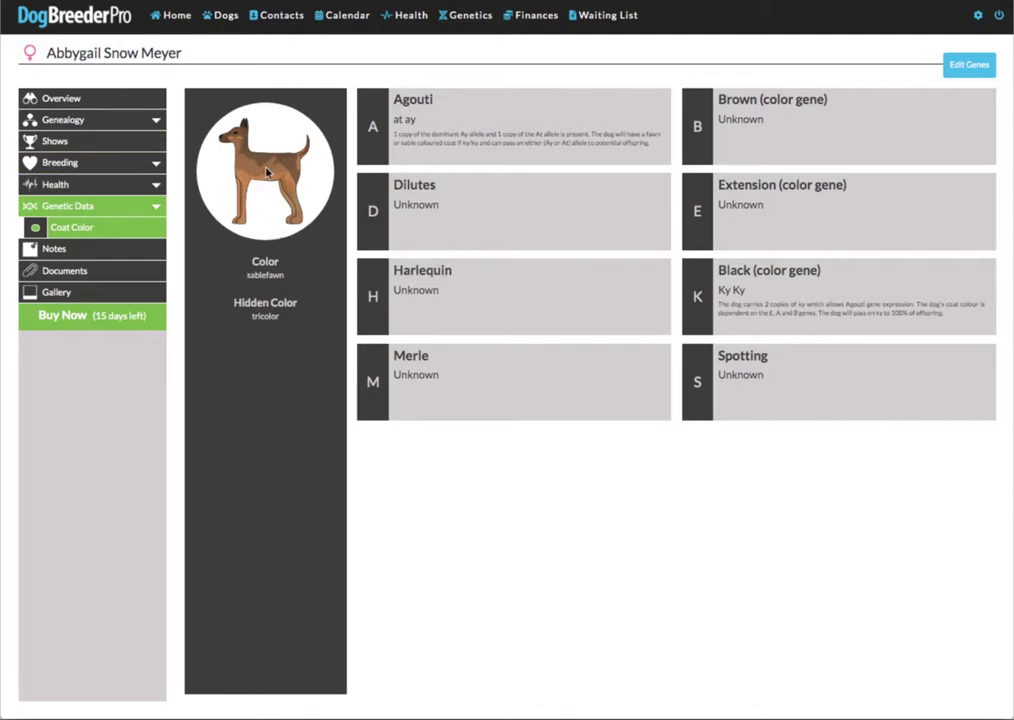
Step: Open the coat color genetic data of the dog Ajaks Iz Sosnovogo Bora
click(229, 20)
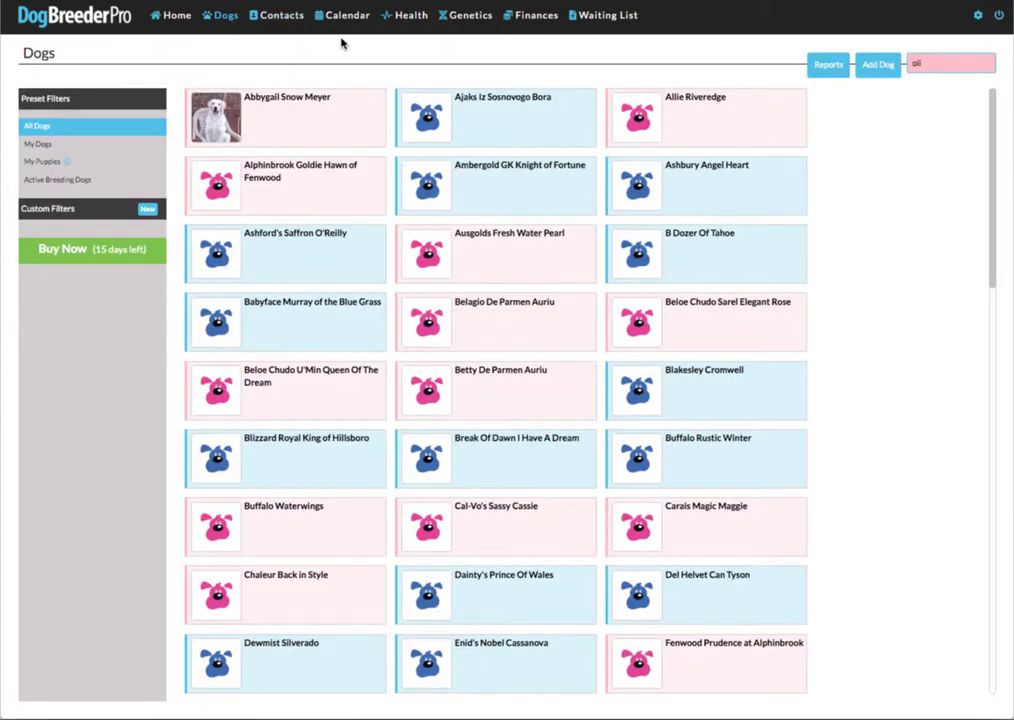
click(493, 116)
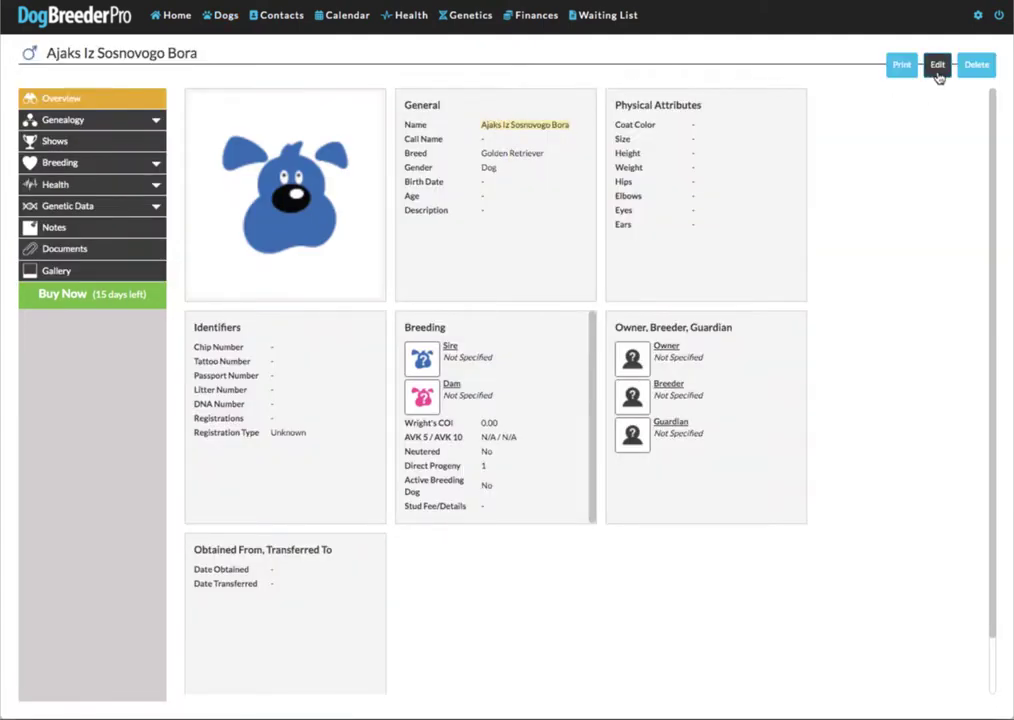
click(112, 213)
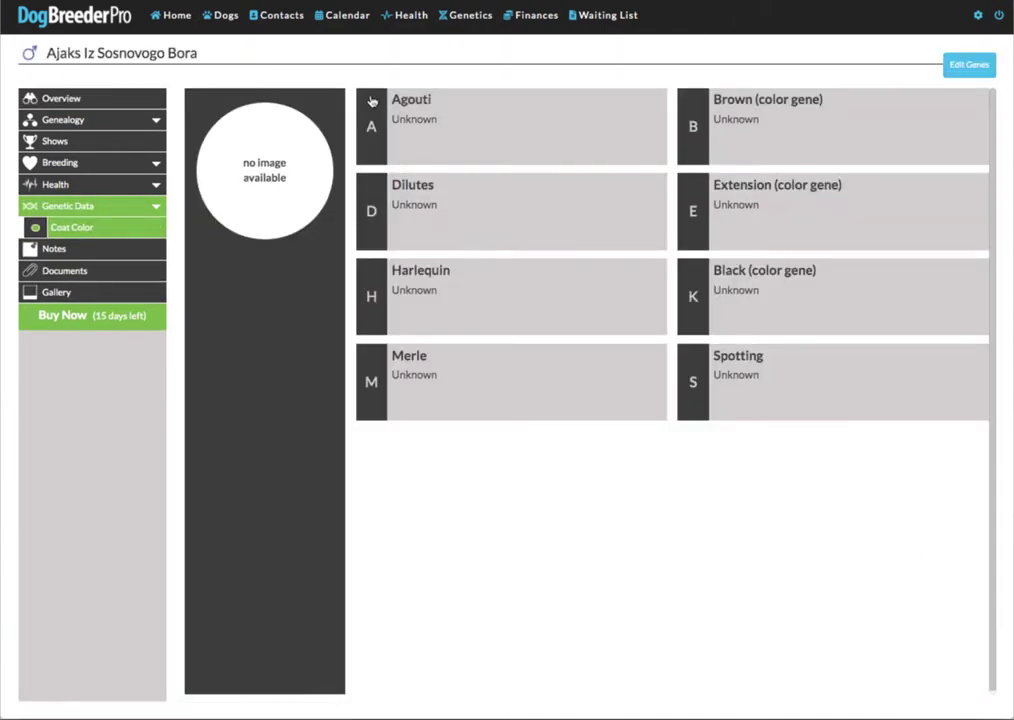
Step: Edit Ajaks Iz Sosnovogo Bora's genome, setting A (Agouti) to a a and K (Black) to Ky Ky, and save it
click(967, 67)
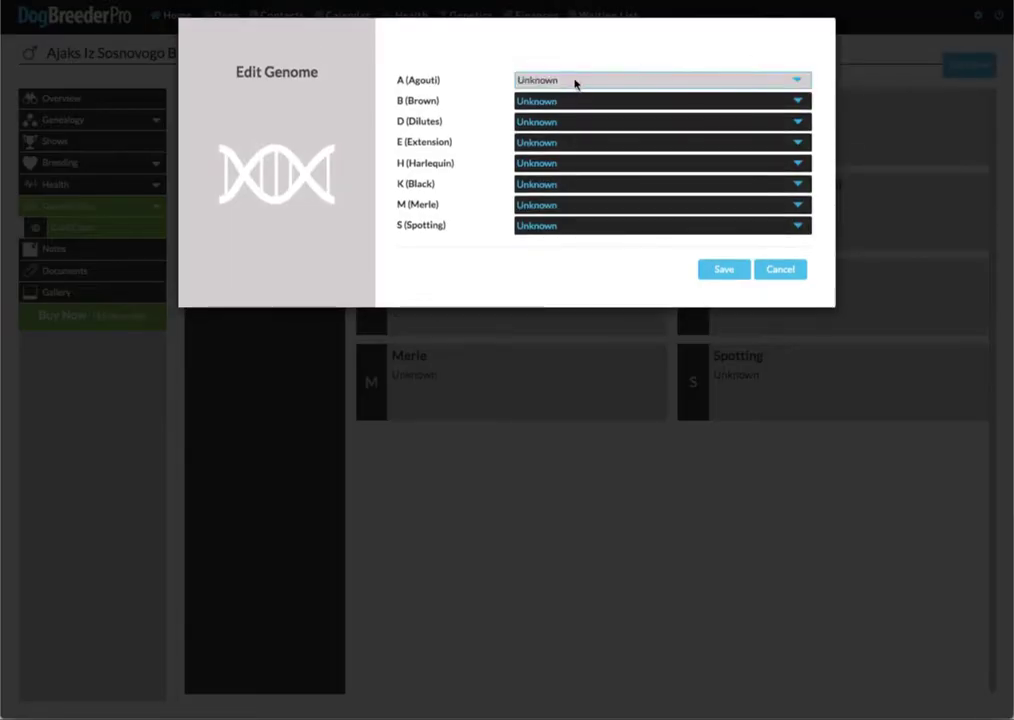
click(575, 85)
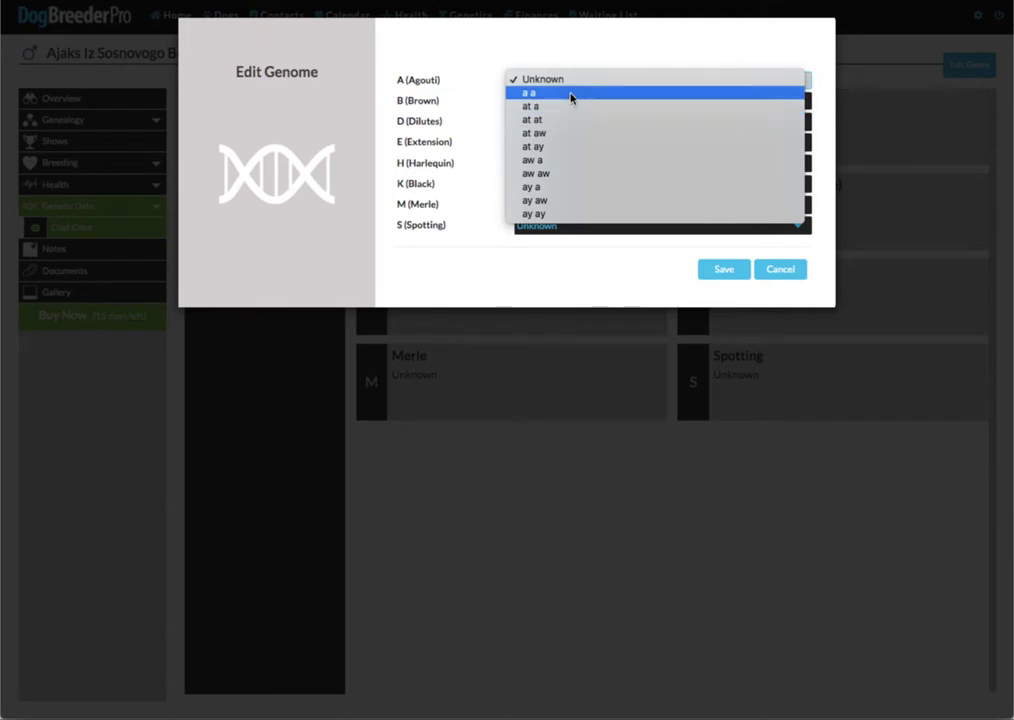
click(571, 94)
click(554, 187)
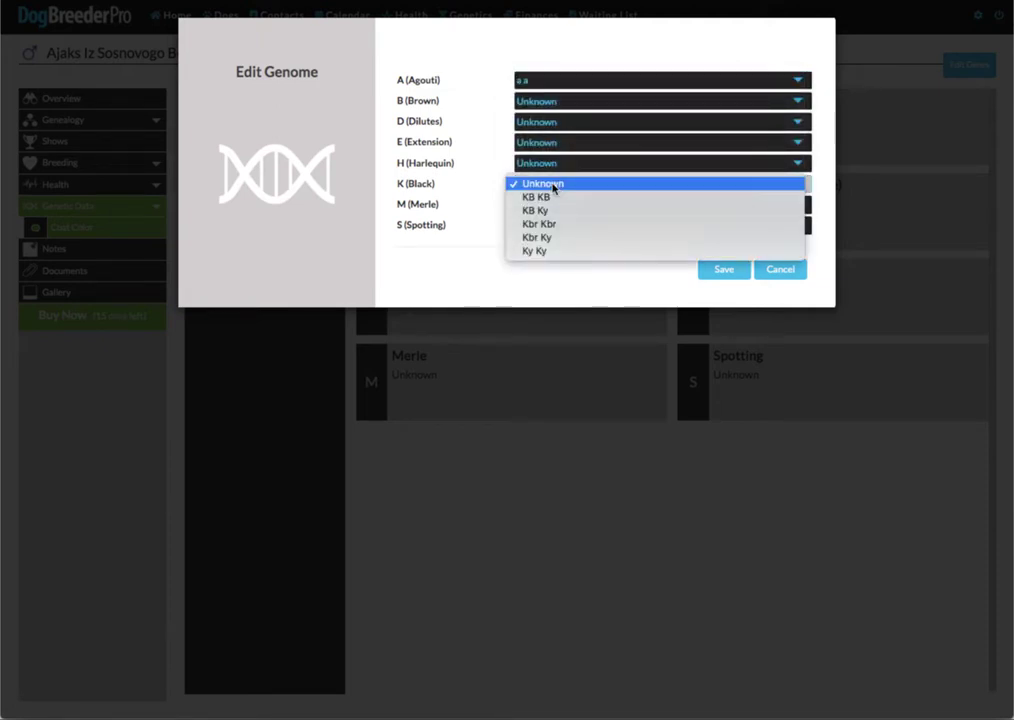
click(549, 251)
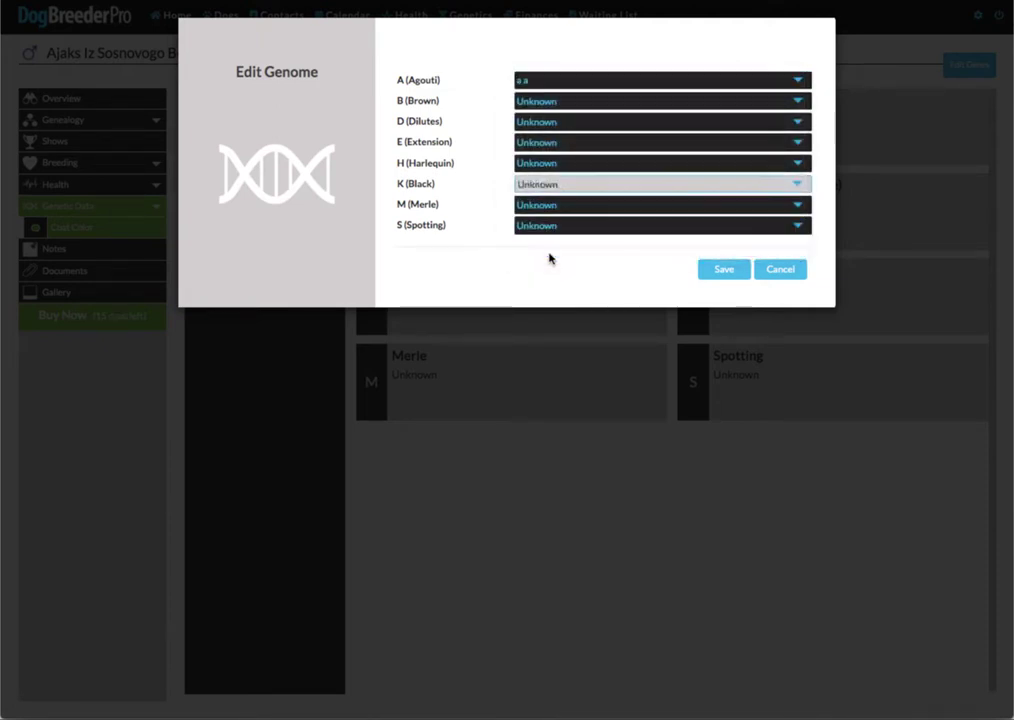
click(723, 269)
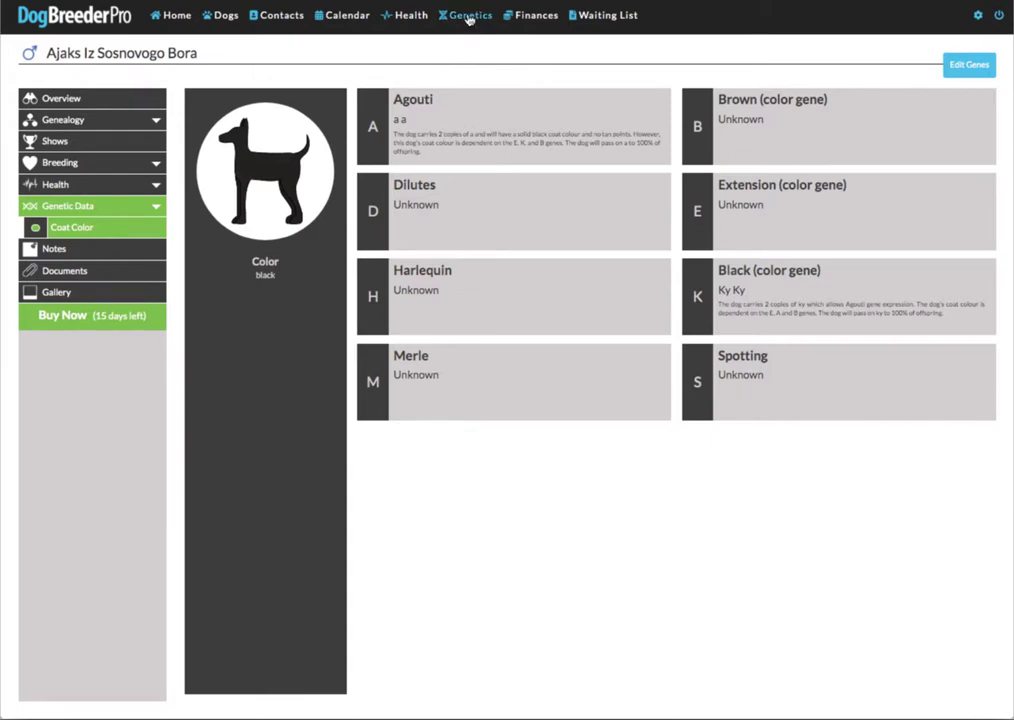
Step: Run a genetic forecast of the offspring with Ajaks Iz Sosnovogo Bora as sire and Abbygail Snow Meyer as dam
click(469, 16)
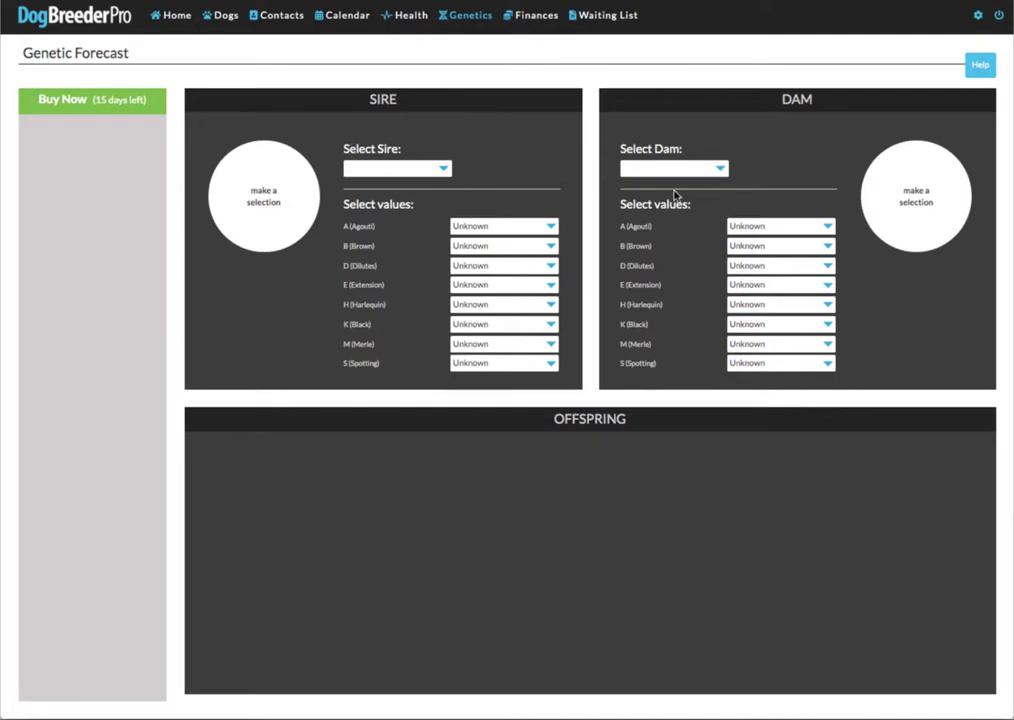
click(408, 168)
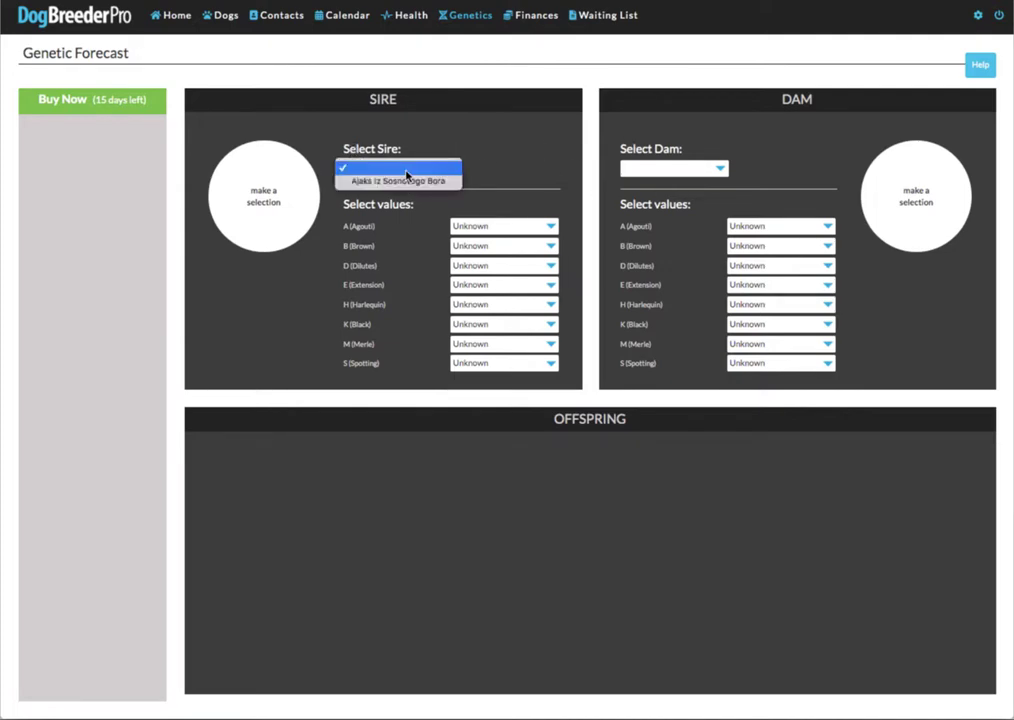
click(405, 182)
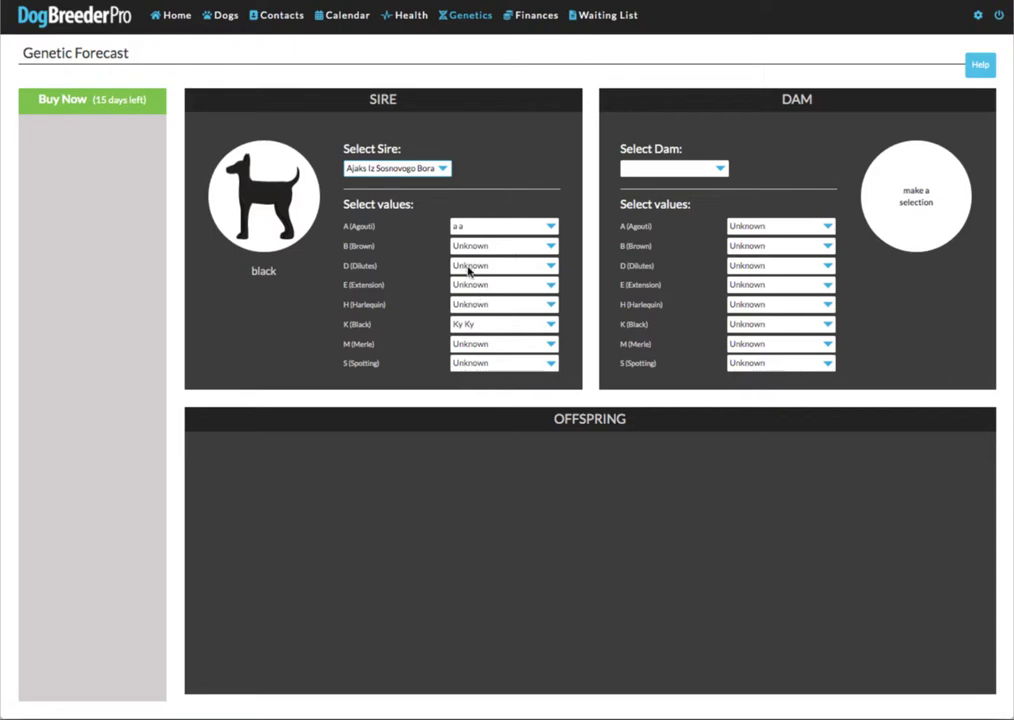
click(672, 170)
click(672, 182)
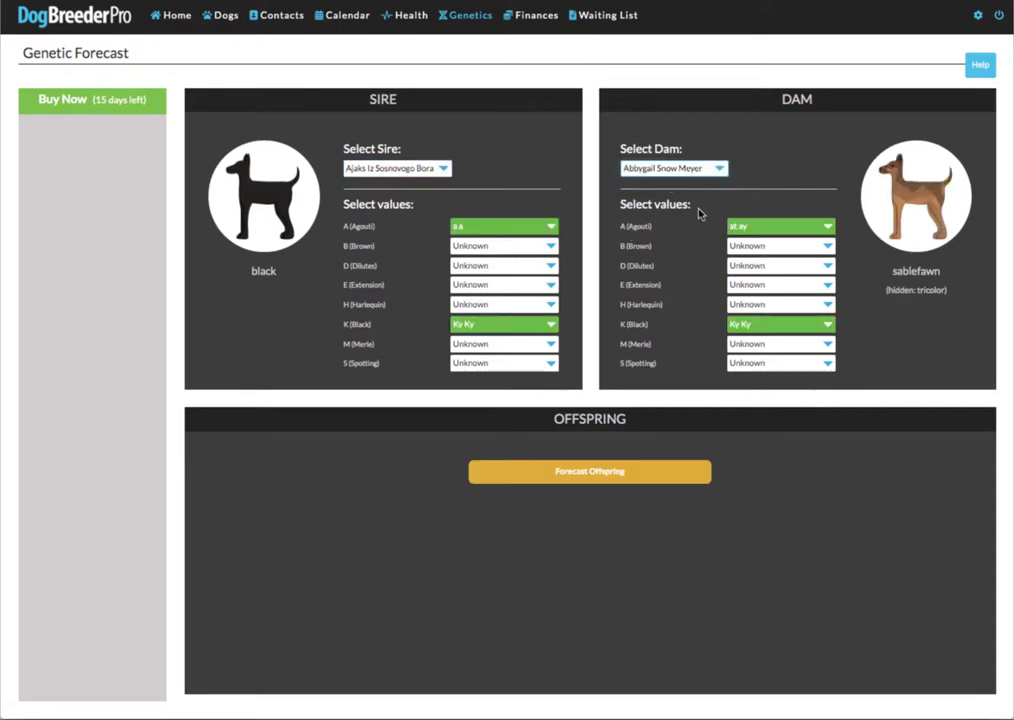
click(603, 474)
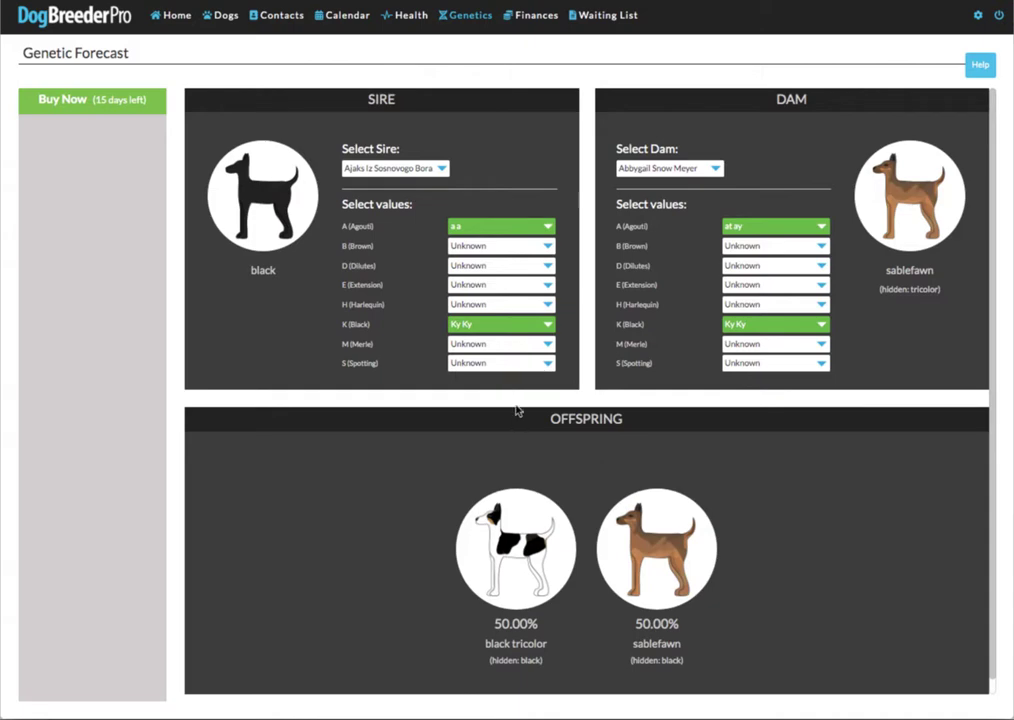
Step: Set the B (Brown) gene to B B for the sire and b b for the dam
click(495, 247)
click(492, 254)
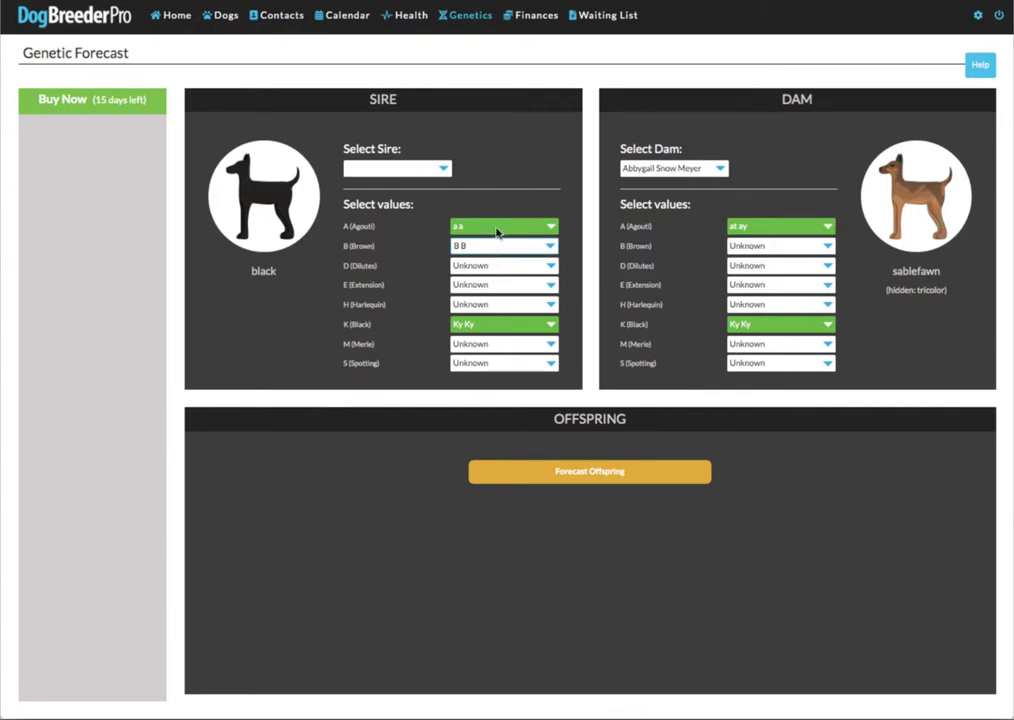
click(752, 246)
click(744, 279)
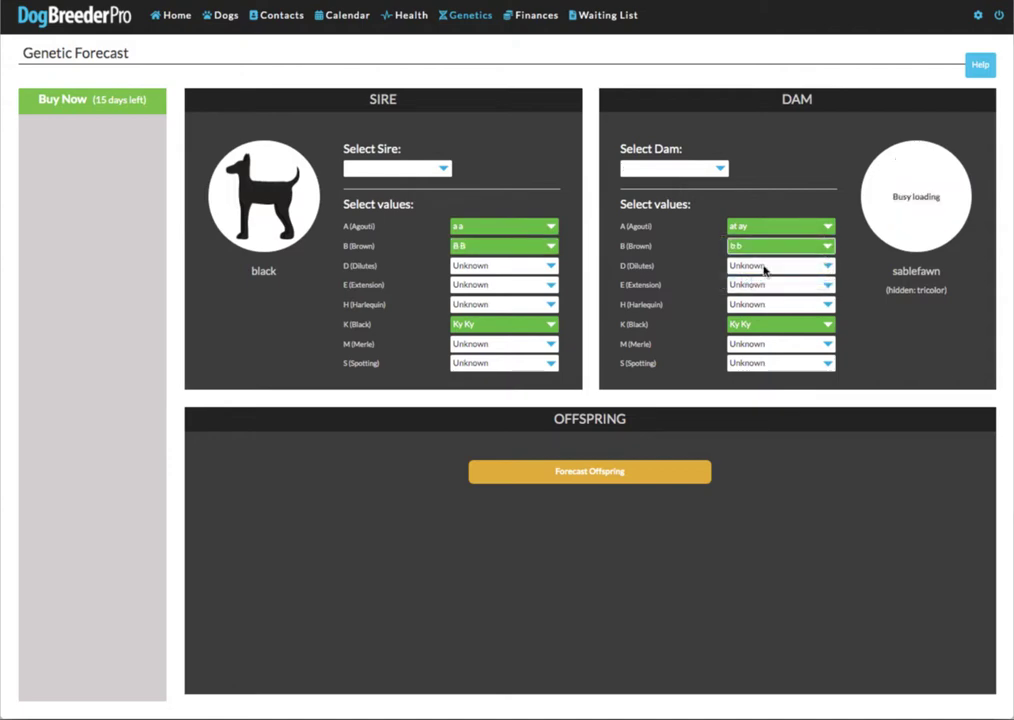